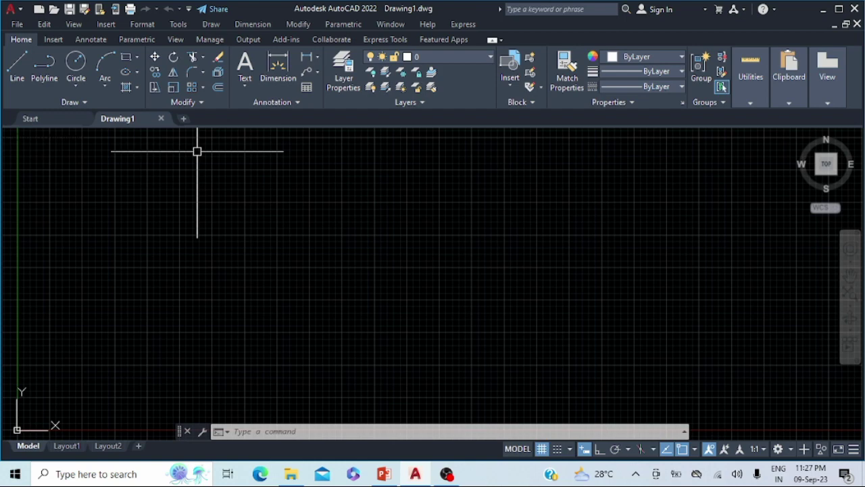
- Draw a 3-sided polygon by its edge, with an edge length of 20 at 0°, in the drawing's lower middle area
{"action": "left_click", "coordinate": [137, 58]}
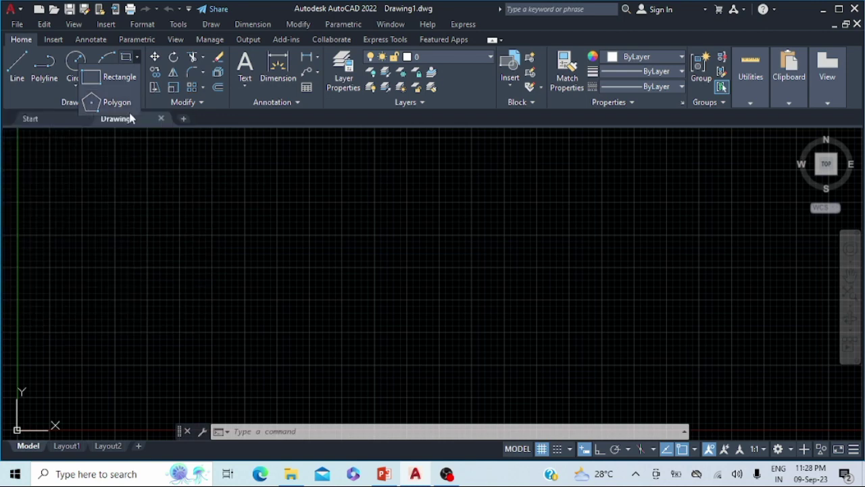
{"action": "left_click", "coordinate": [114, 105]}
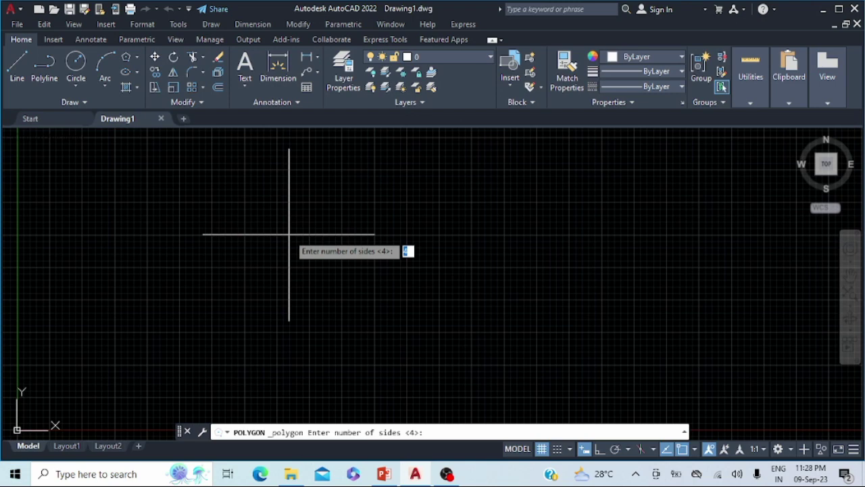
{"action": "type", "text": "3"}
{"action": "key", "text": "Return"}
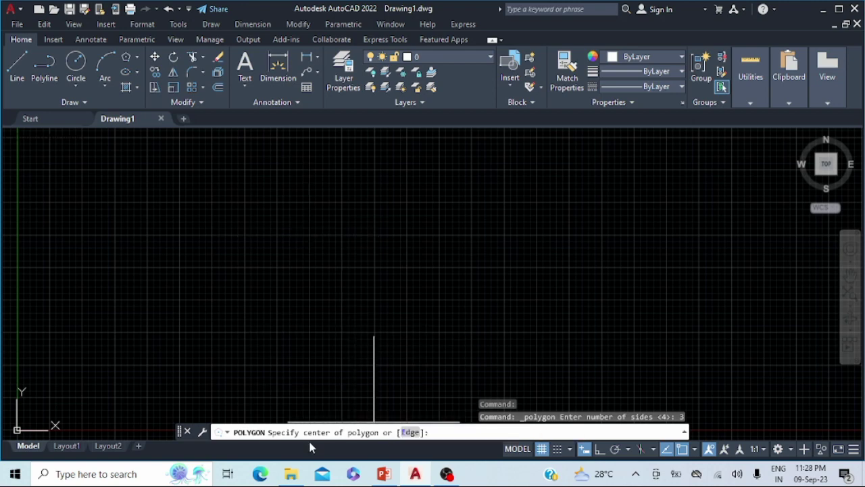
{"action": "left_click", "coordinate": [410, 432]}
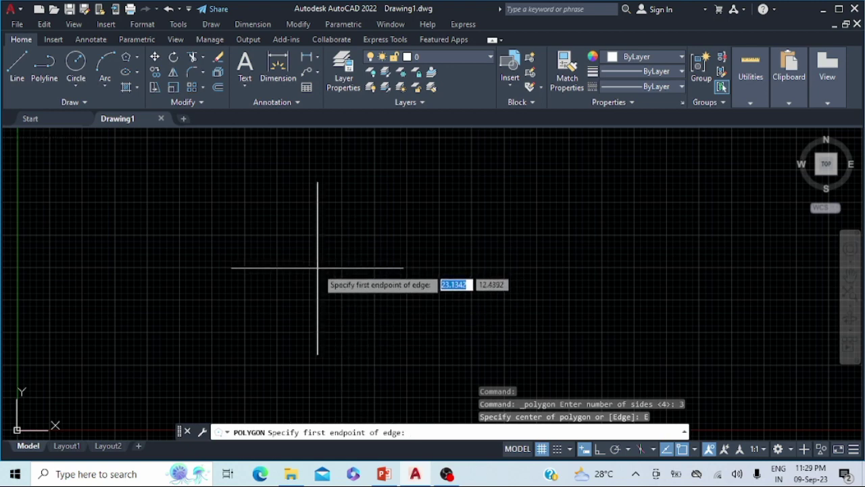
{"action": "left_click", "coordinate": [277, 301]}
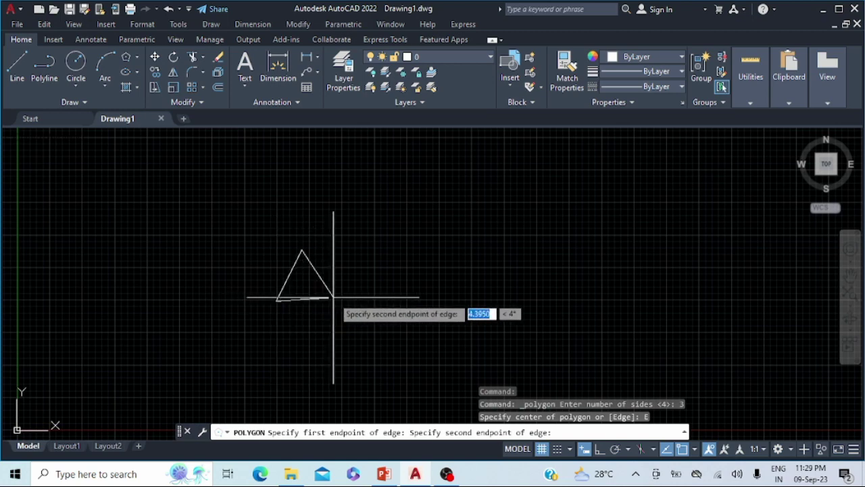
{"action": "type", "text": "20"}
{"action": "key", "text": "Tab"}
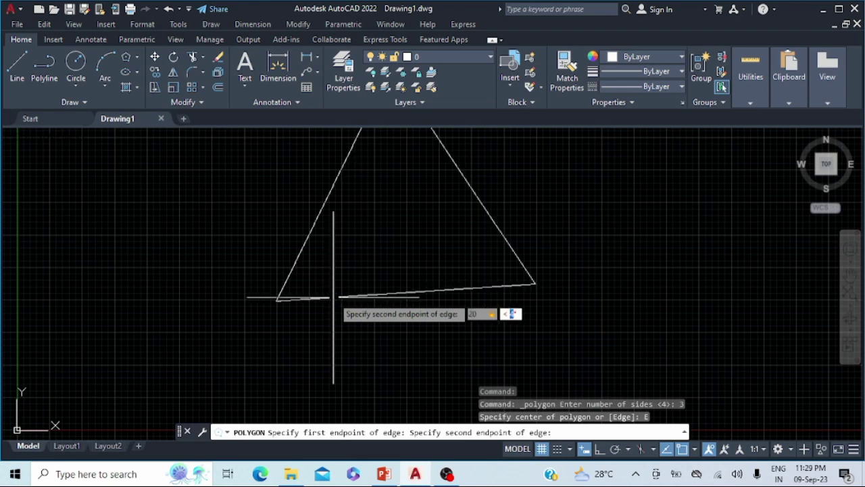
{"action": "type", "text": "0"}
{"action": "key", "text": "Return"}
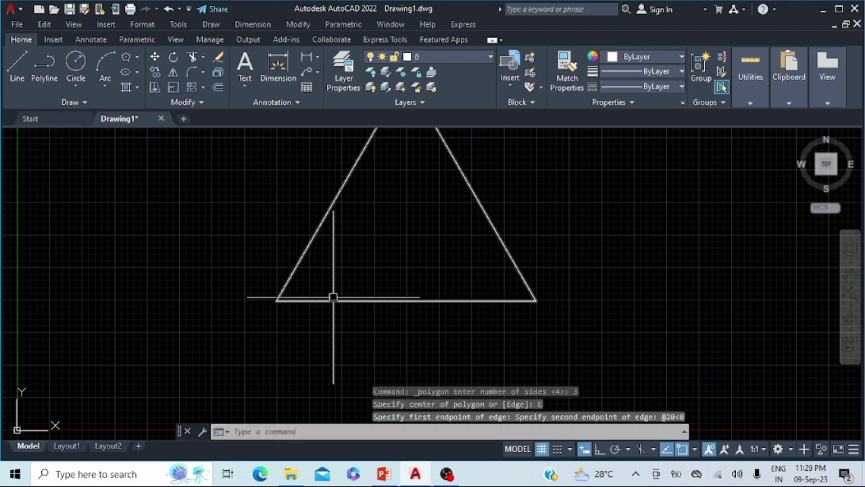
{"action": "left_click", "coordinate": [826, 164]}
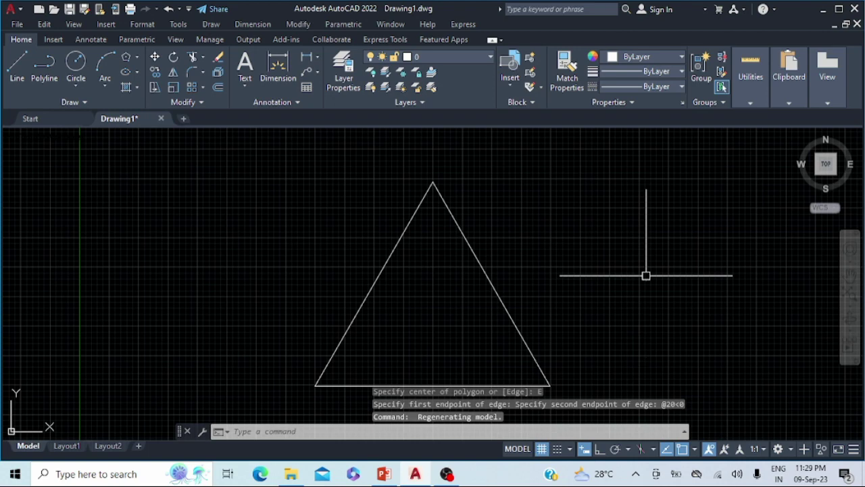
- Erase the triangle from the drawing
{"action": "key", "text": "Escape"}
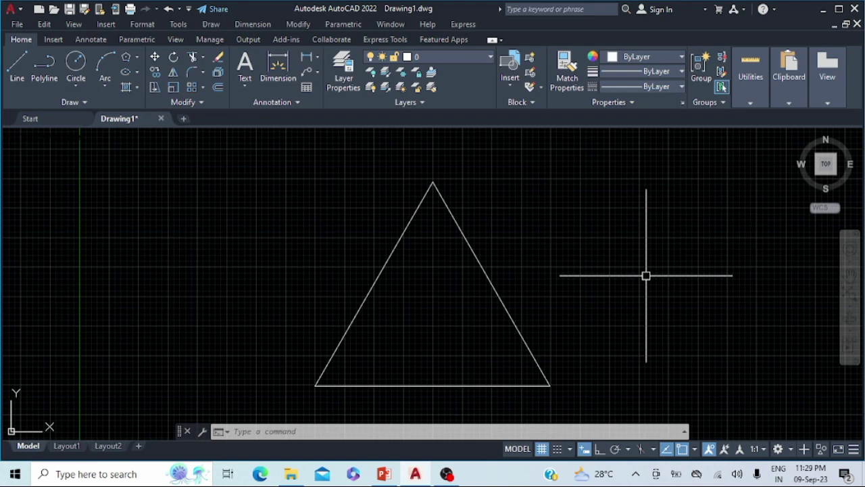
{"action": "key", "text": "ctrl+a"}
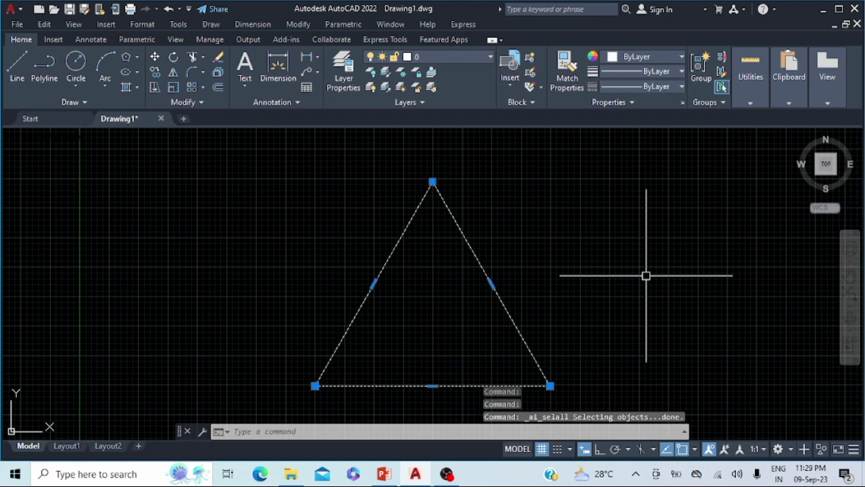
{"action": "key", "text": "Delete"}
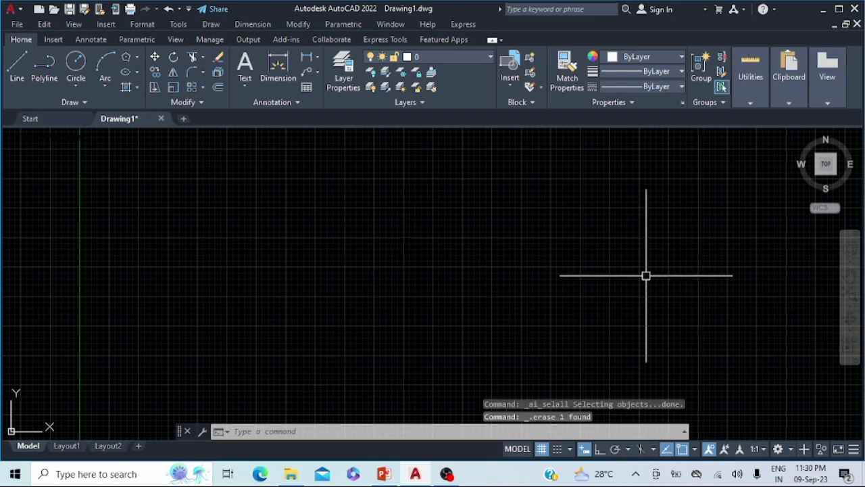
- Draw a circle with a radius of 5 by its center and radius in the empty drawing area
{"action": "left_click", "coordinate": [76, 88]}
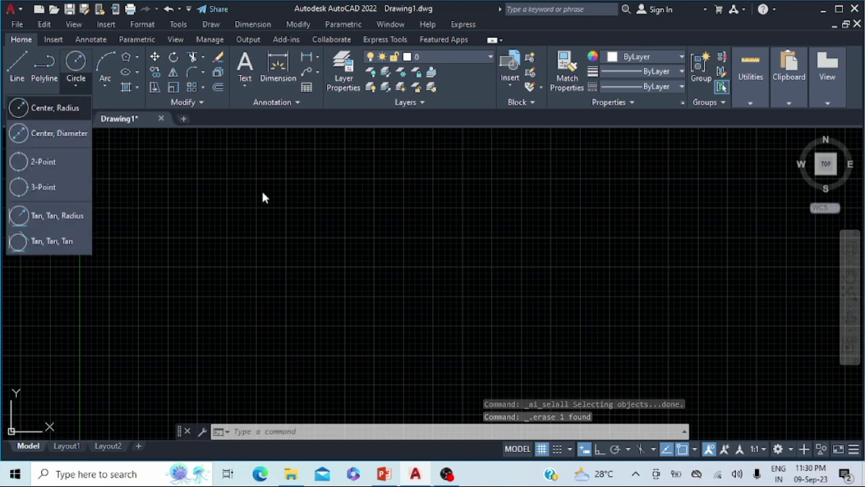
{"action": "left_click", "coordinate": [385, 275]}
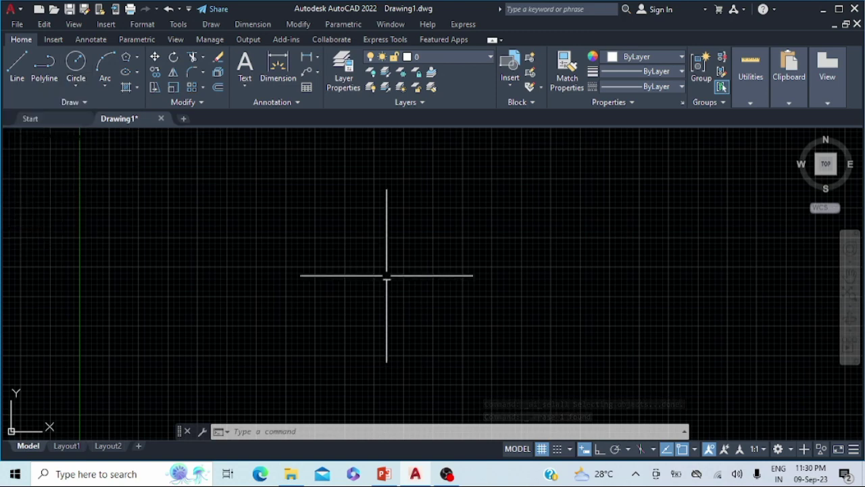
{"action": "left_click", "coordinate": [76, 65]}
{"action": "left_click", "coordinate": [400, 319]}
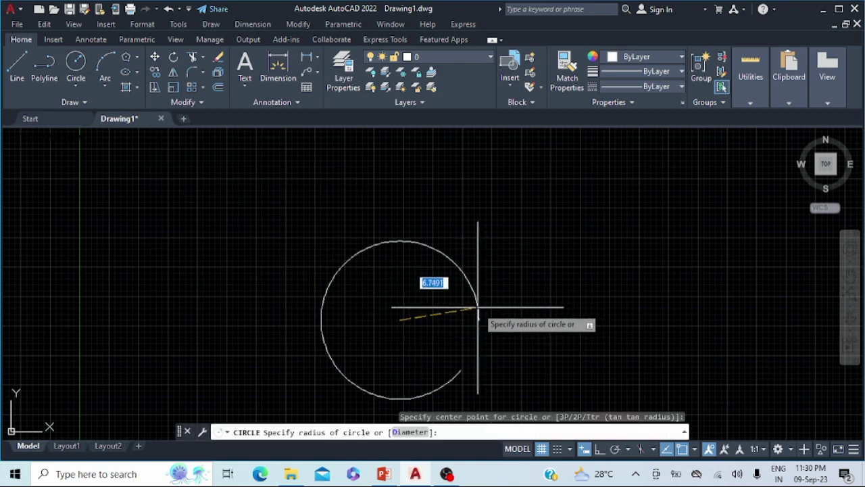
{"action": "type", "text": "5"}
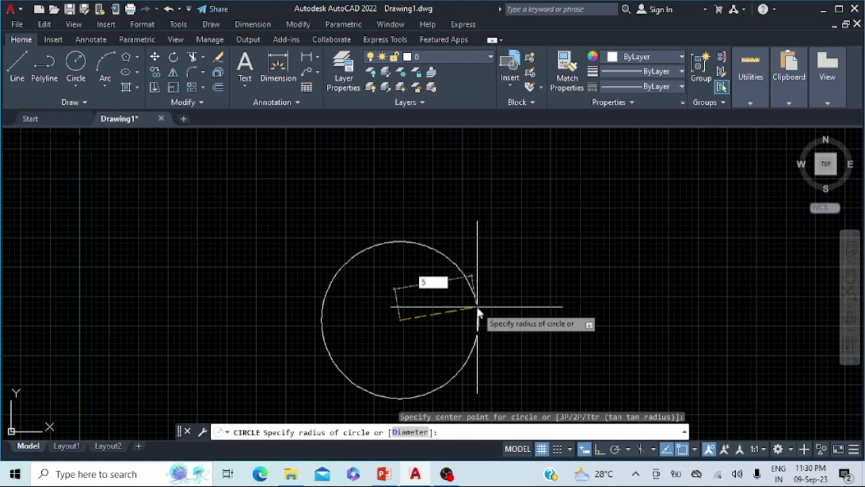
{"action": "key", "text": "Return"}
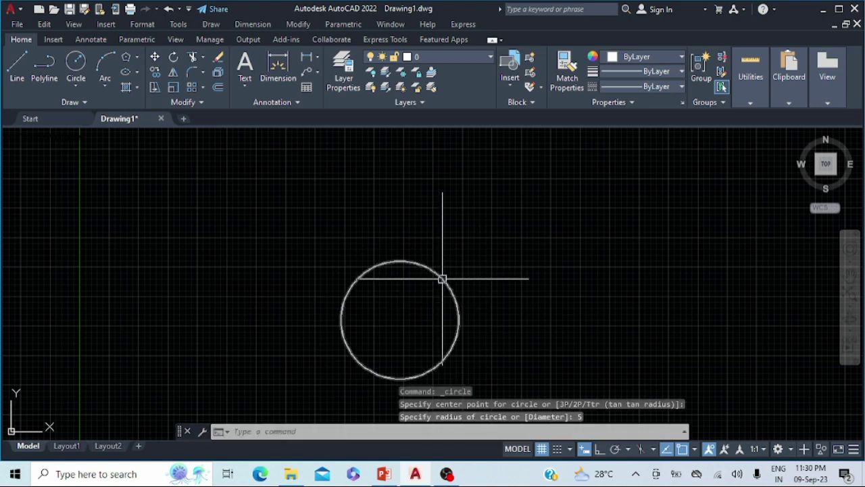
{"action": "left_click", "coordinate": [825, 168]}
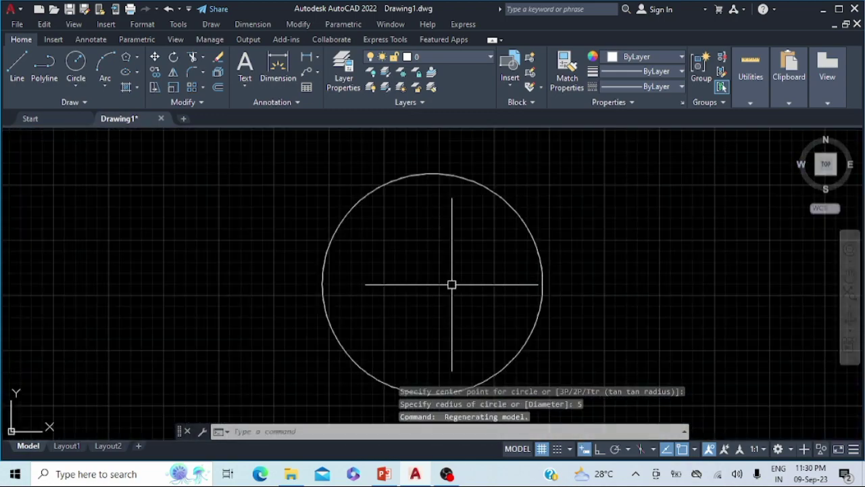
{"action": "left_click", "coordinate": [327, 255]}
{"action": "left_click", "coordinate": [273, 239]}
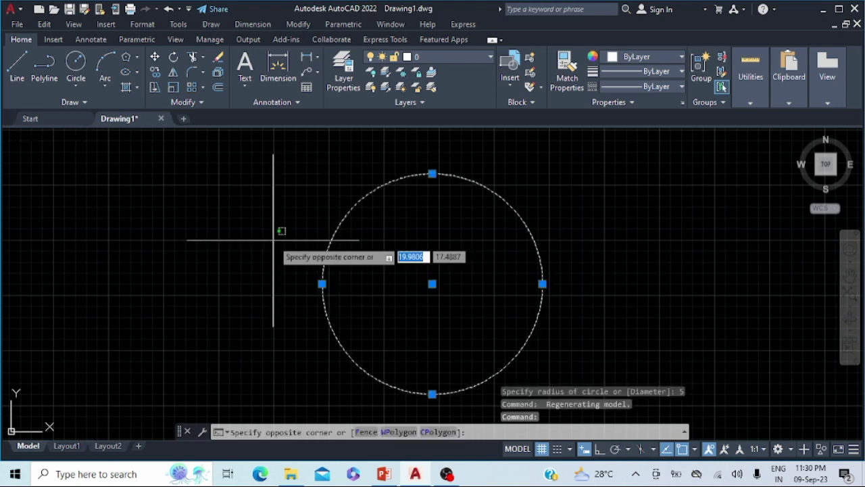
{"action": "key", "text": "Escape"}
{"action": "key", "text": "Escape"}
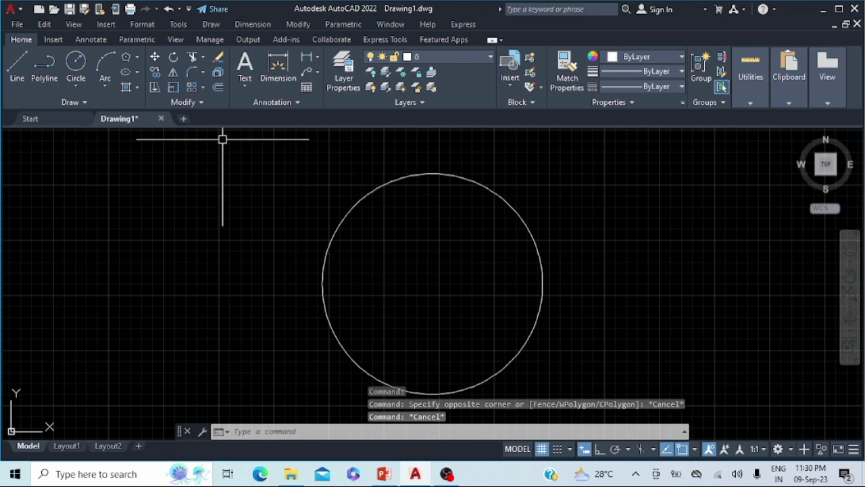
- Draw a 5-sided polygon from the circle's center, inscribed in circle, with a radius of 5
{"action": "left_click", "coordinate": [138, 57]}
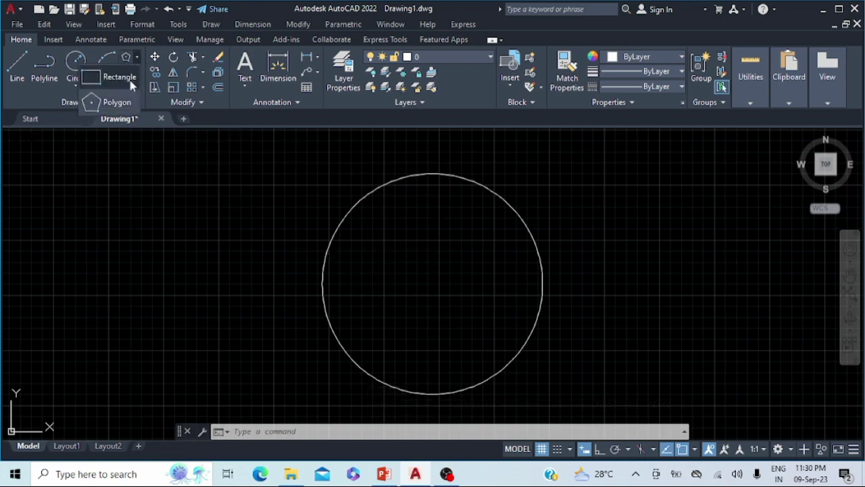
{"action": "left_click", "coordinate": [109, 103]}
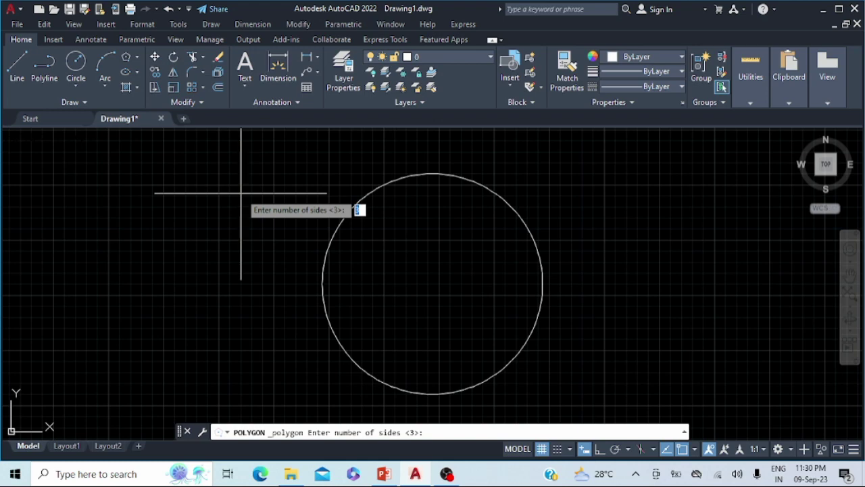
{"action": "type", "text": "5"}
{"action": "key", "text": "Return"}
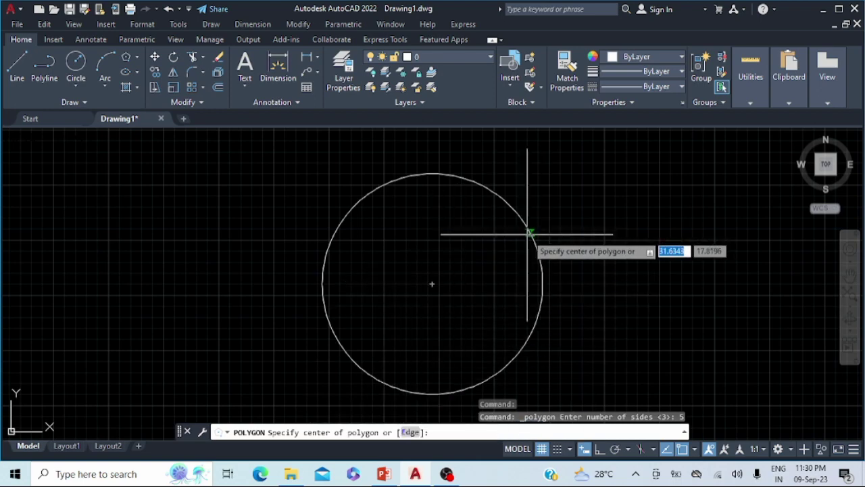
{"action": "left_click", "coordinate": [432, 284]}
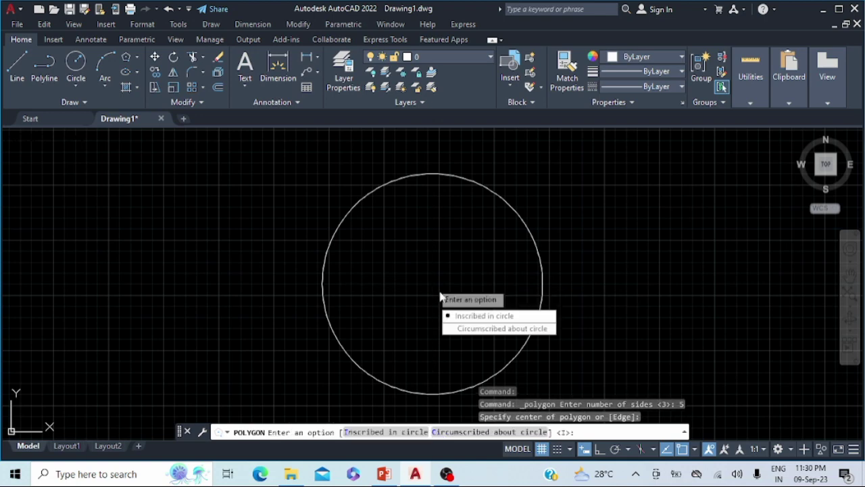
{"action": "left_click", "coordinate": [480, 319]}
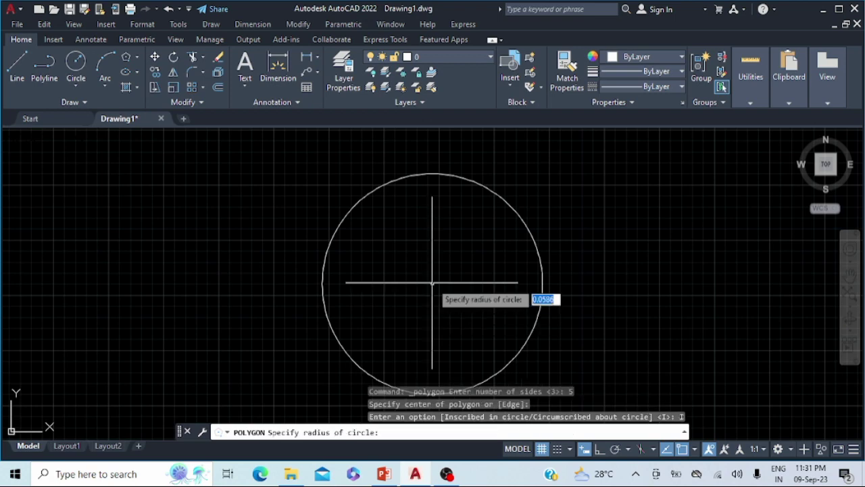
{"action": "type", "text": "5"}
{"action": "key", "text": "Return"}
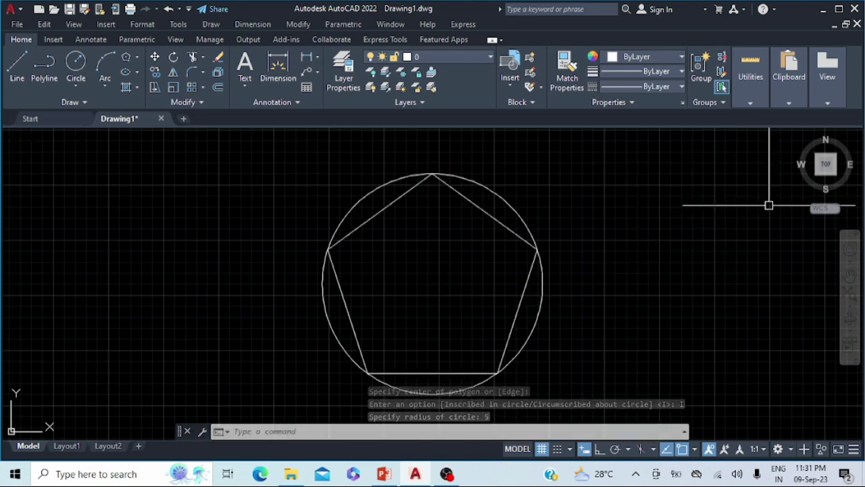
{"action": "left_click", "coordinate": [826, 164]}
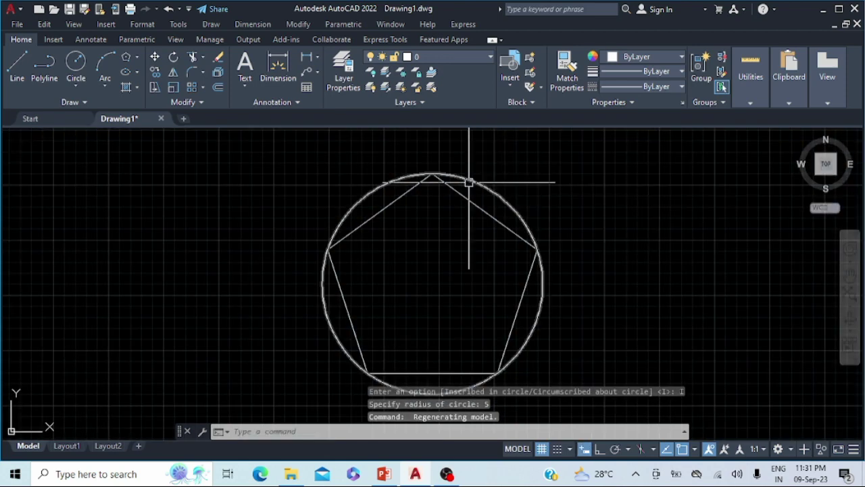
- Trim away all five circle arcs outside the pentagon so only the pentagon is left
{"action": "left_click", "coordinate": [192, 56]}
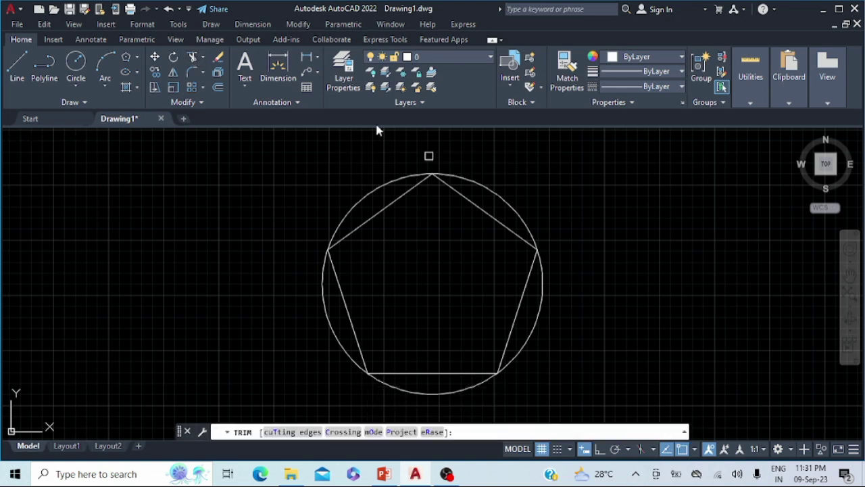
{"action": "left_click", "coordinate": [480, 180]}
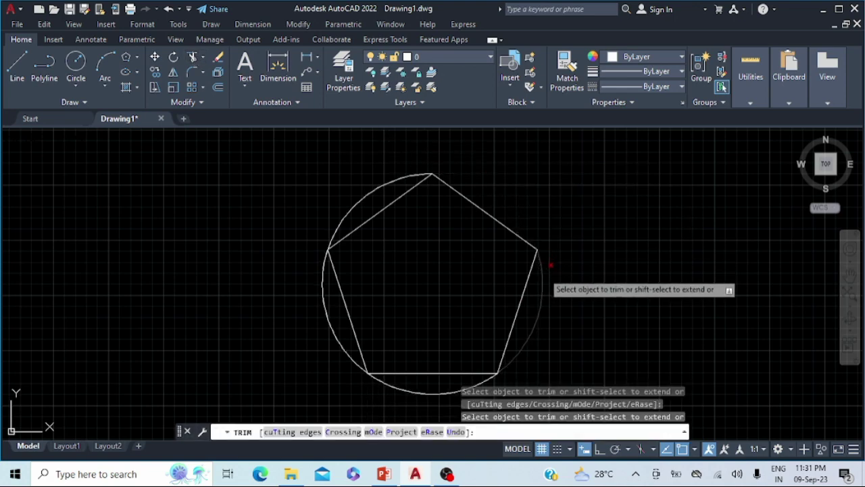
{"action": "left_click", "coordinate": [544, 273]}
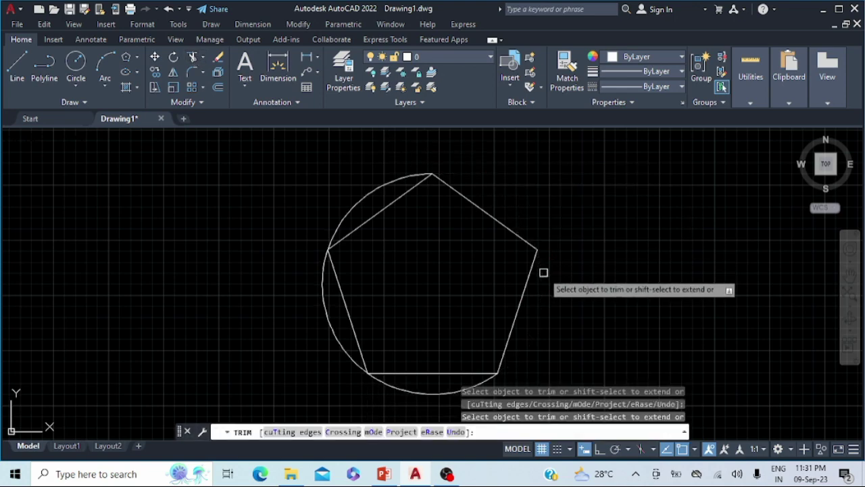
{"action": "left_click", "coordinate": [373, 195]}
{"action": "left_click", "coordinate": [324, 289]}
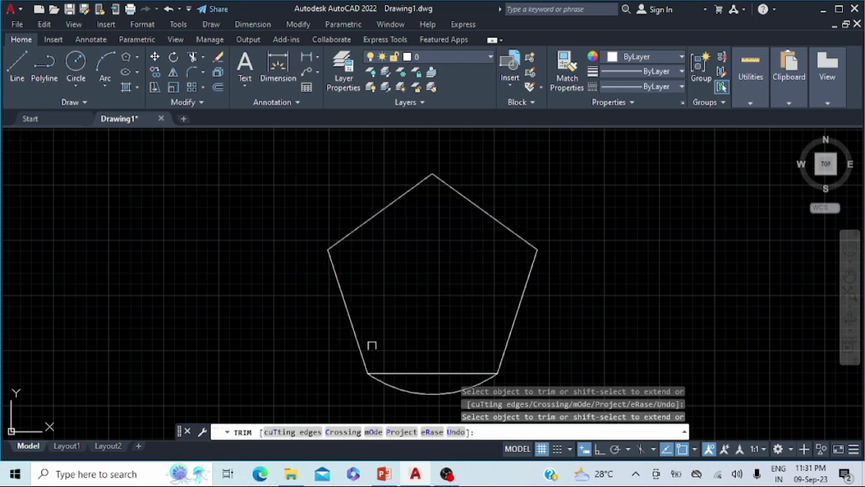
{"action": "left_click", "coordinate": [399, 385]}
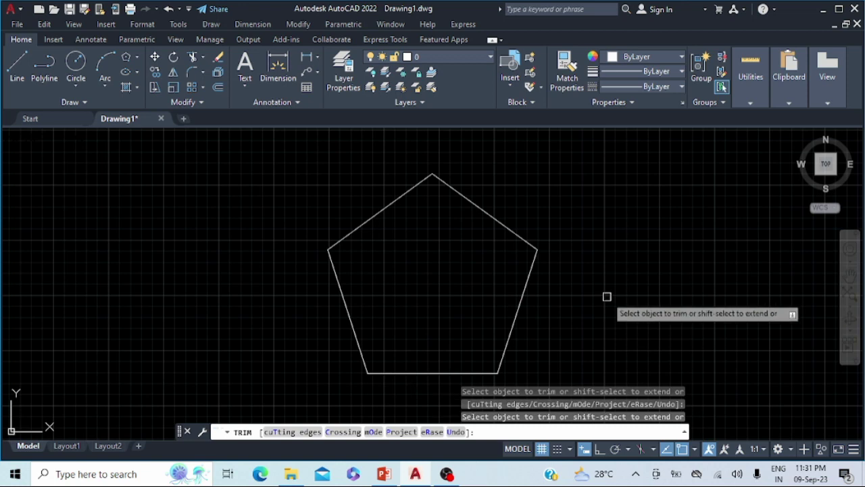
{"action": "key", "text": "Escape"}
- Erase the pentagon from the drawing
{"action": "key", "text": "ctrl+a"}
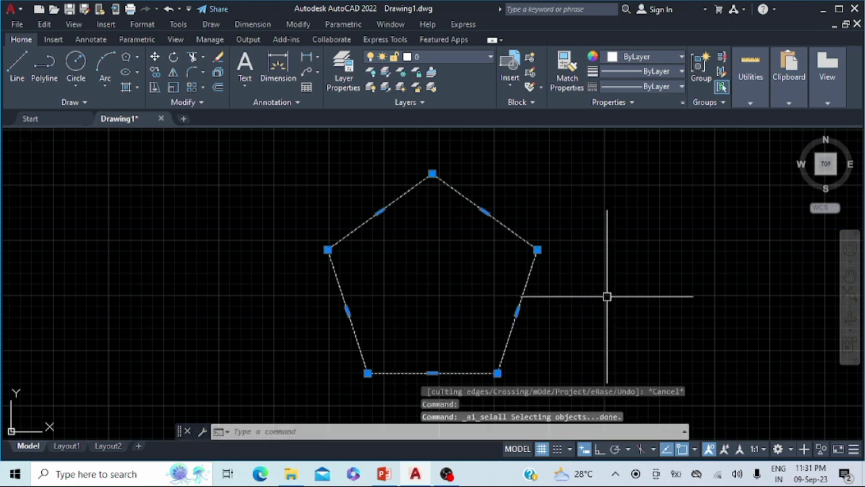
{"action": "key", "text": "Delete"}
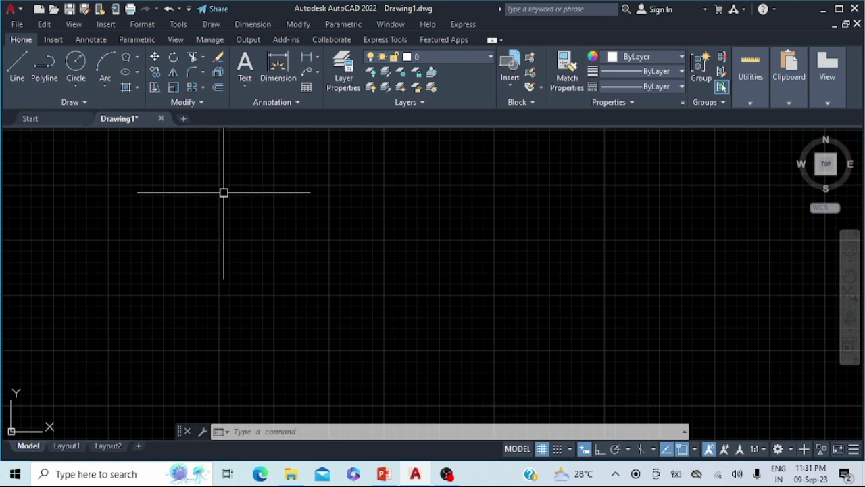
- Draw a 6-sided polygon by edge in the empty drawing area, with an edge length of 10 at 0 degrees
{"action": "left_click", "coordinate": [136, 61]}
{"action": "left_click", "coordinate": [122, 101]}
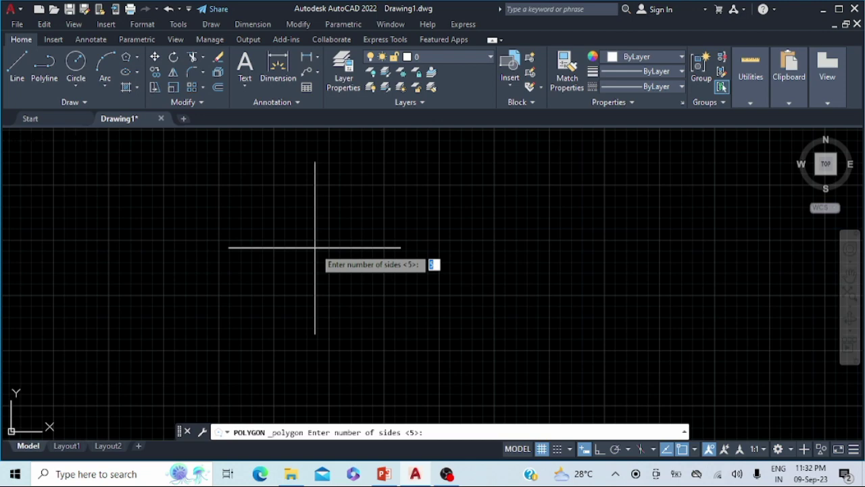
{"action": "type", "text": "6"}
{"action": "key", "text": "Return"}
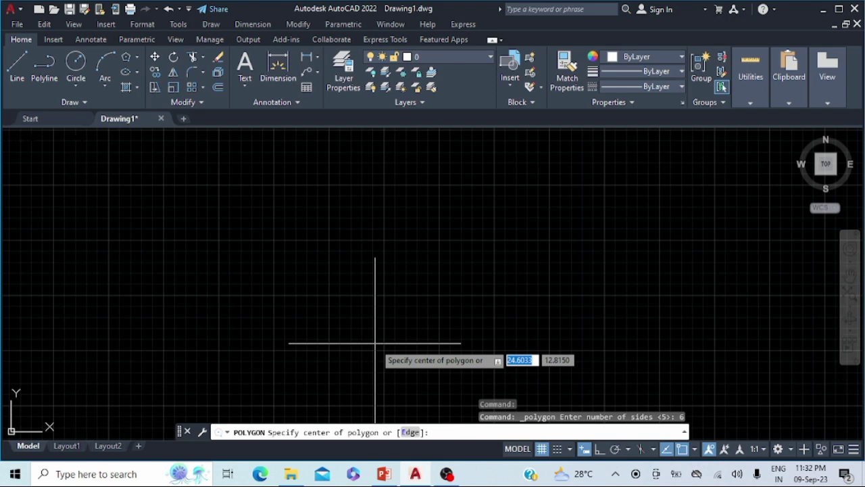
{"action": "type", "text": "e"}
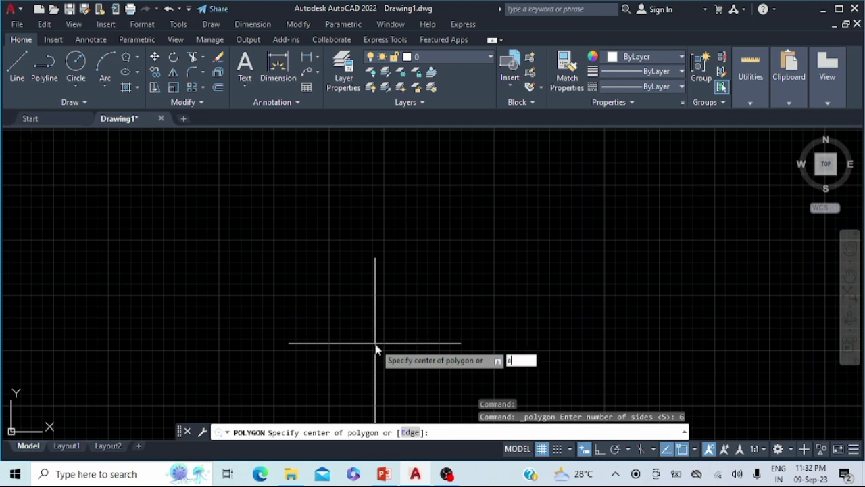
{"action": "key", "text": "Return"}
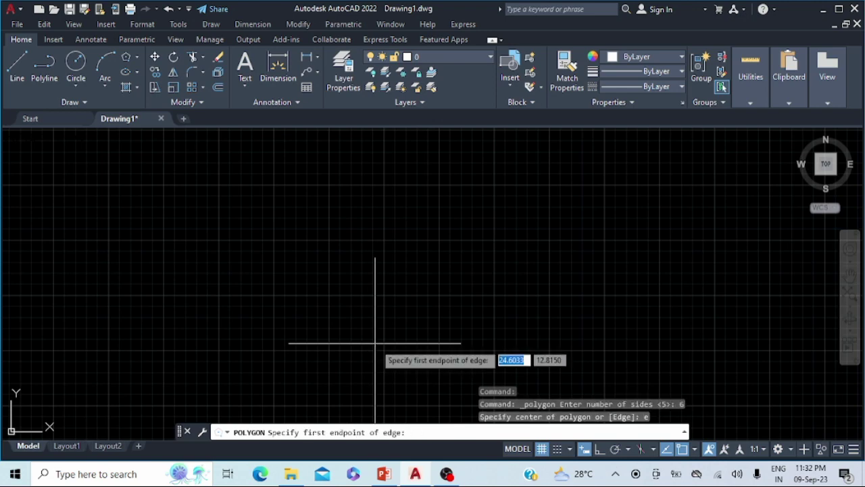
{"action": "left_click", "coordinate": [348, 321]}
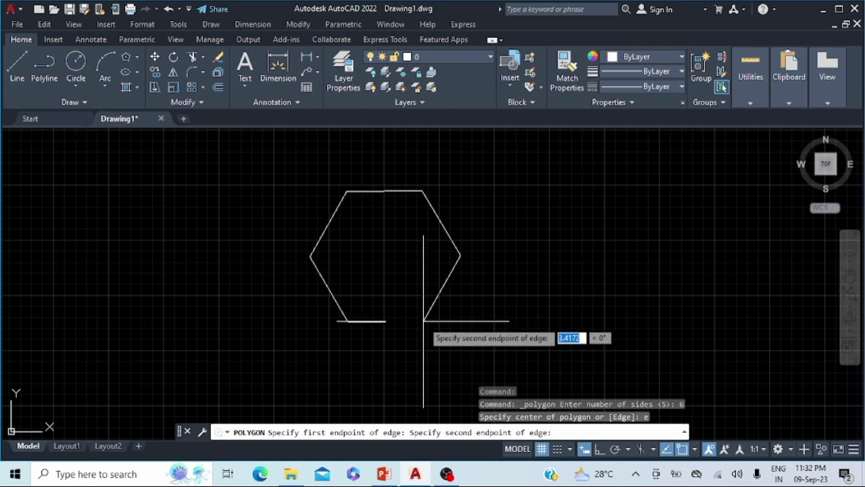
{"action": "type", "text": "10"}
{"action": "key", "text": "Tab"}
{"action": "type", "text": "0"}
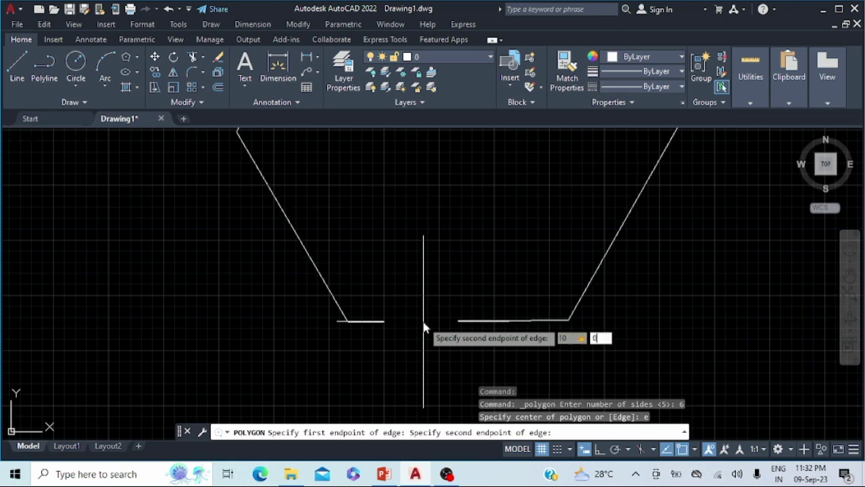
{"action": "key", "text": "Return"}
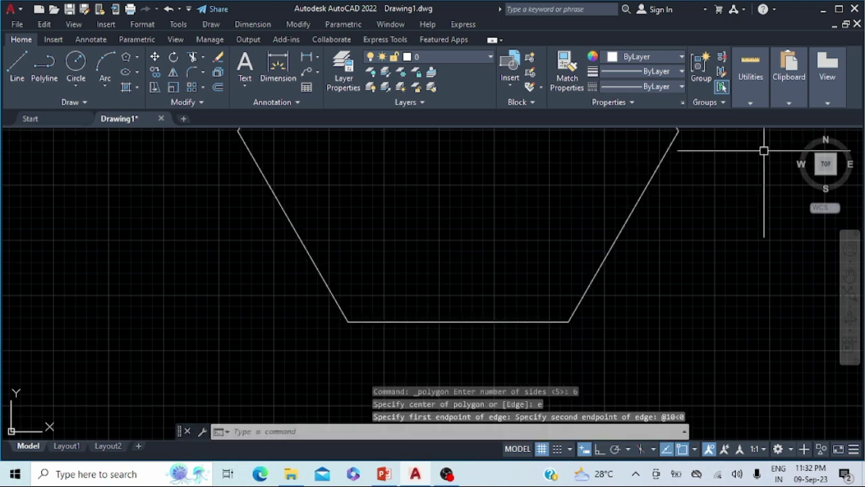
- Erase the edge-drawn hexagon from the drawing
{"action": "left_click", "coordinate": [825, 166]}
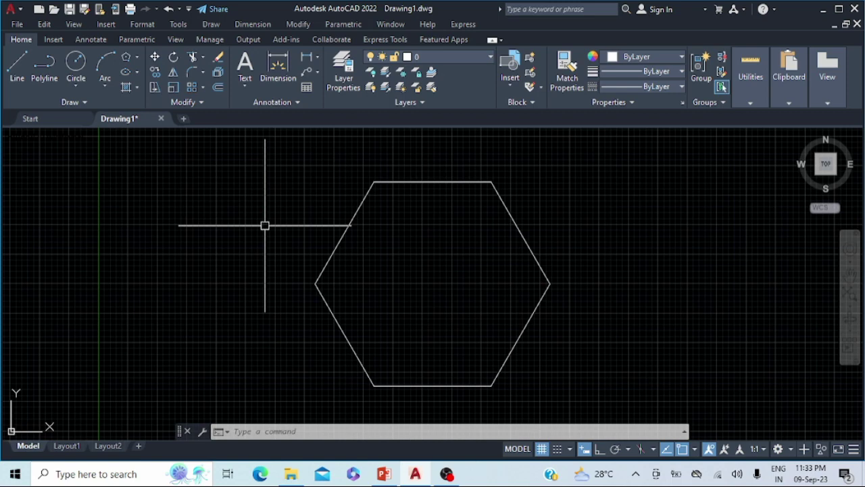
{"action": "key", "text": "Escape"}
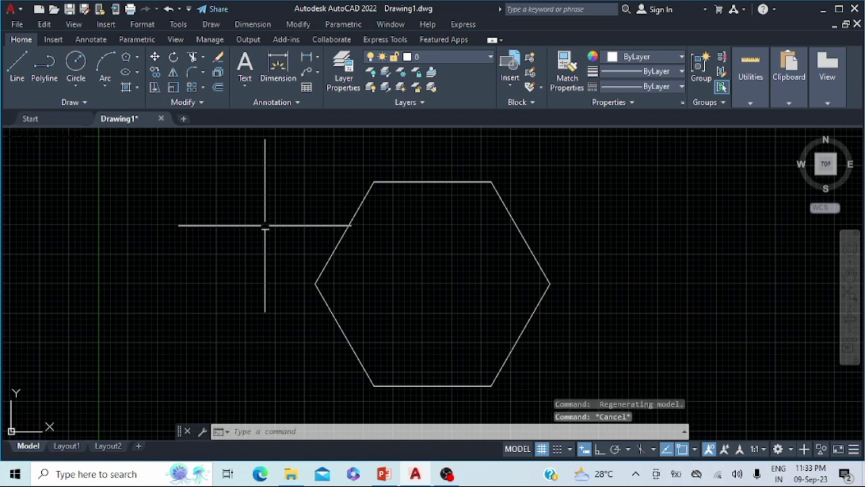
{"action": "key", "text": "ctrl+a"}
{"action": "key", "text": "Delete"}
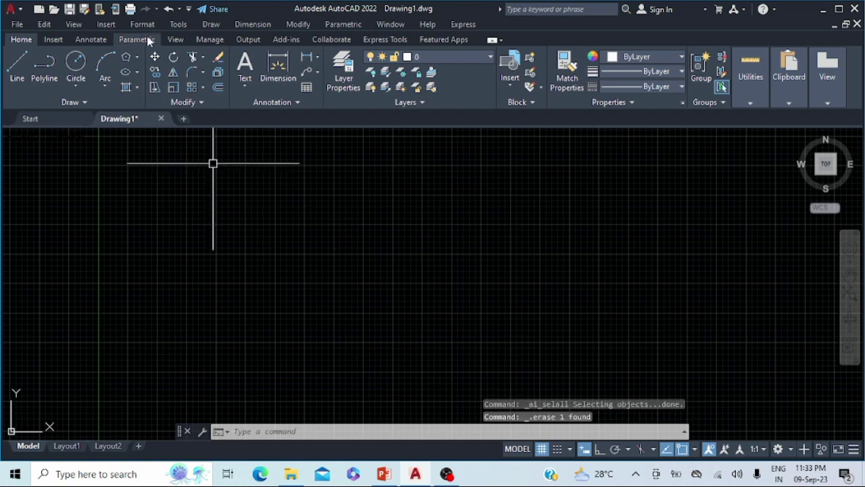
- Draw a circle with a radius of 10 by its center and radius in the empty drawing area
{"action": "left_click", "coordinate": [76, 62]}
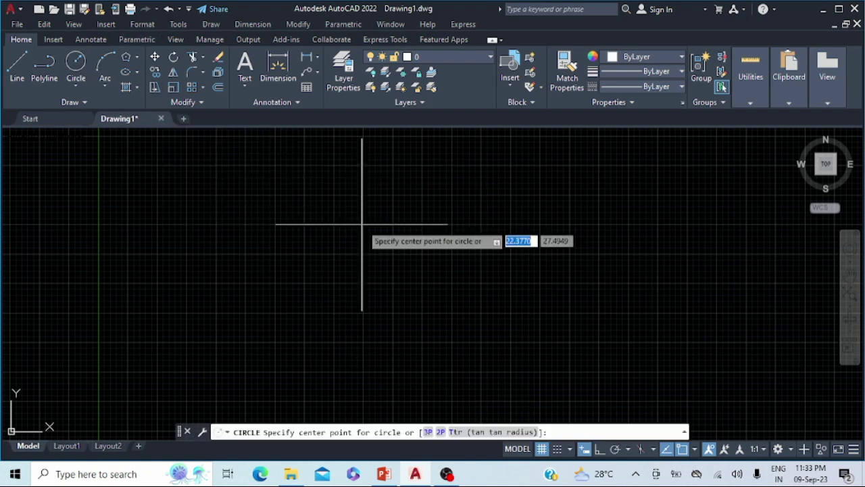
{"action": "left_click", "coordinate": [430, 291]}
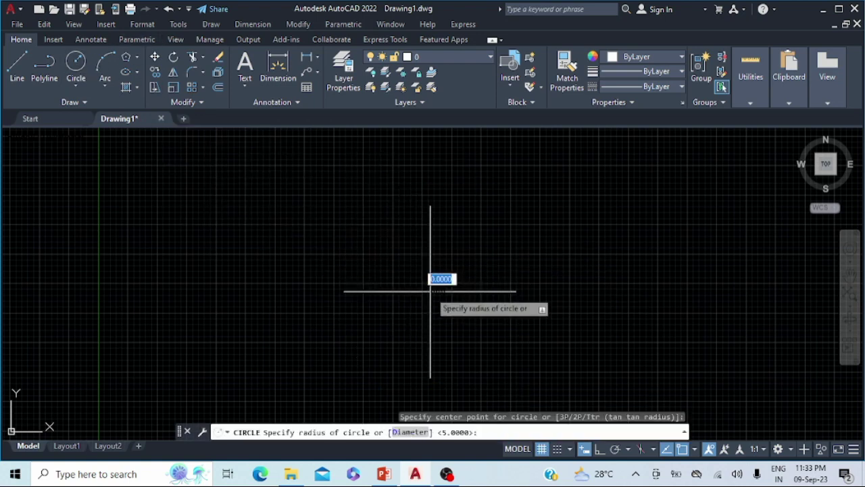
{"action": "type", "text": "10"}
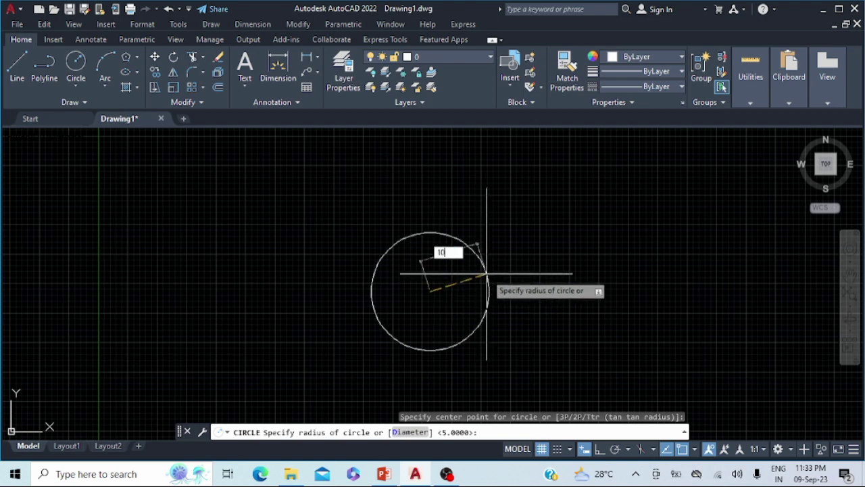
{"action": "key", "text": "Return"}
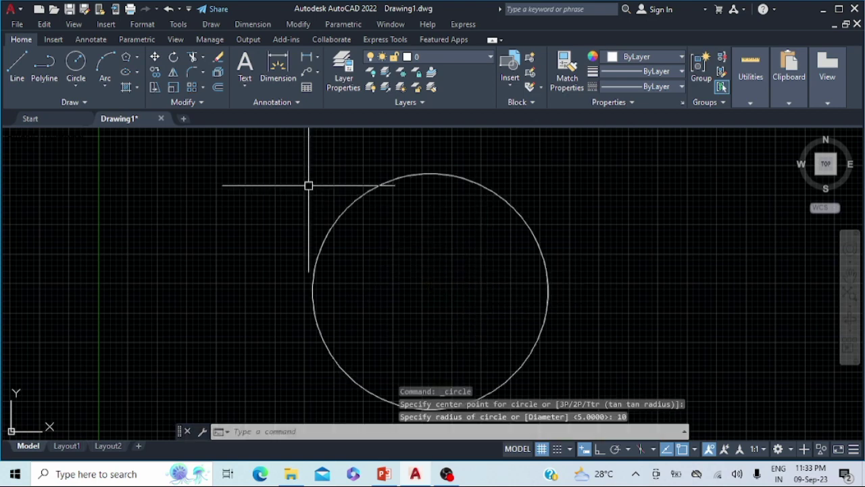
- Draw a 6-sided polygon from the circle's center, circumscribed about circle, with a radius of 10
{"action": "left_click", "coordinate": [137, 57]}
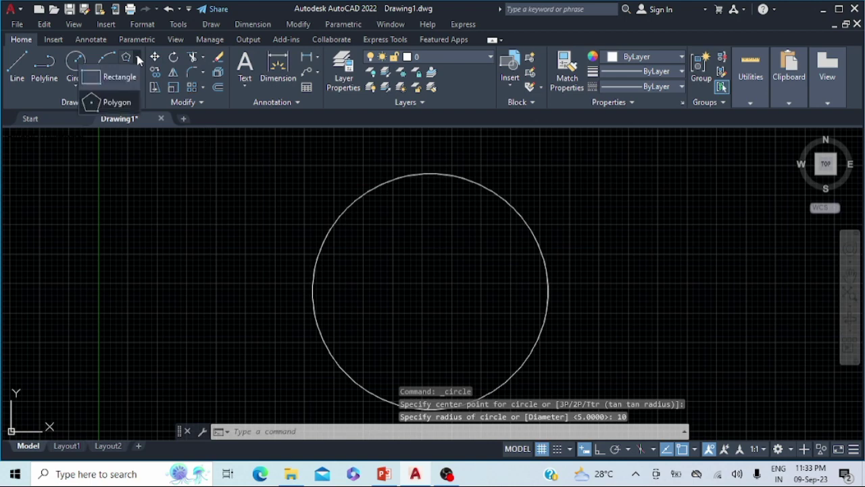
{"action": "left_click", "coordinate": [118, 102]}
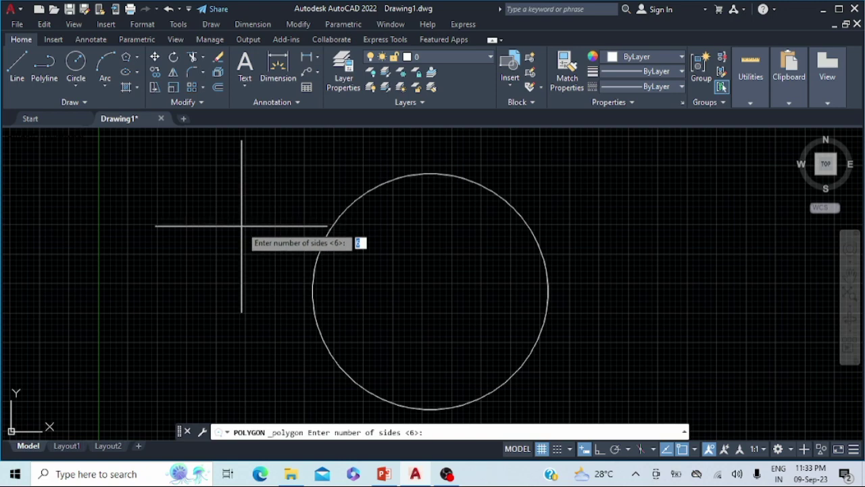
{"action": "key", "text": "Return"}
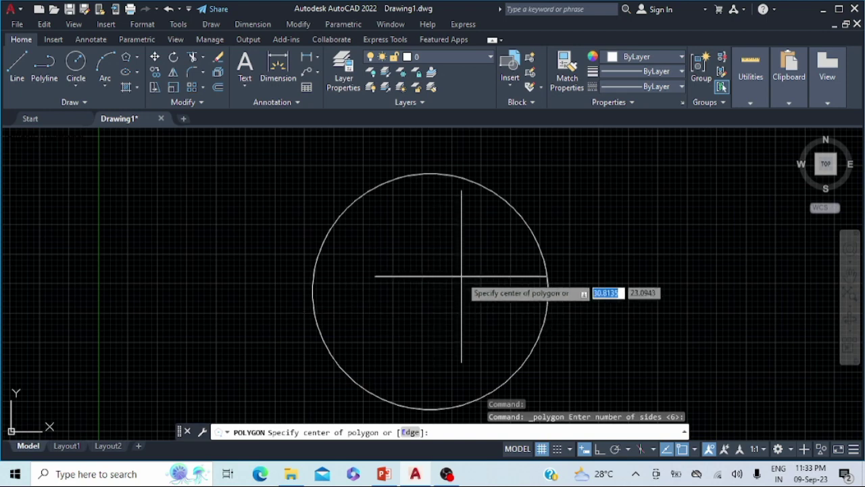
{"action": "left_click", "coordinate": [431, 292]}
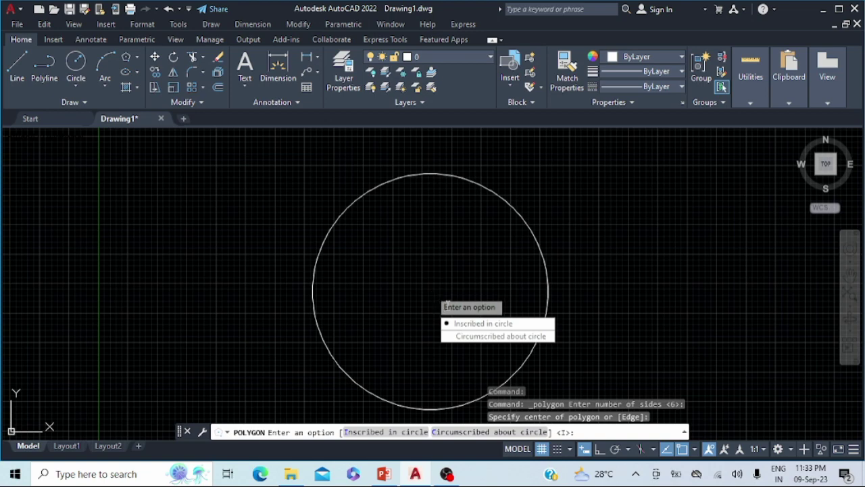
{"action": "left_click", "coordinate": [471, 338]}
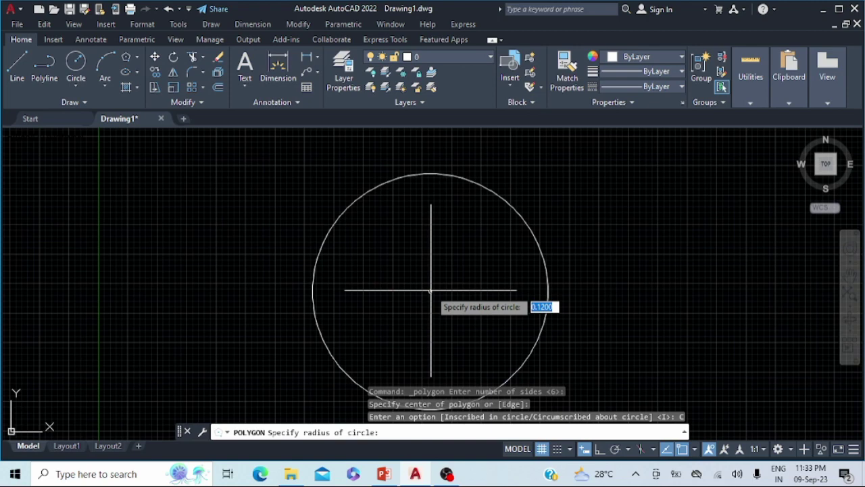
{"action": "type", "text": "10"}
{"action": "key", "text": "Return"}
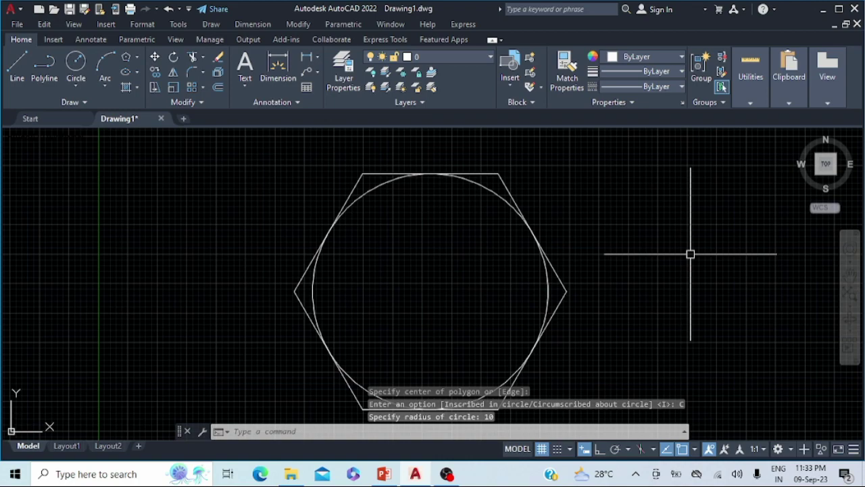
- Trim away all six circle arcs inside the hexagon so only the hexagon is left
{"action": "left_click", "coordinate": [827, 168]}
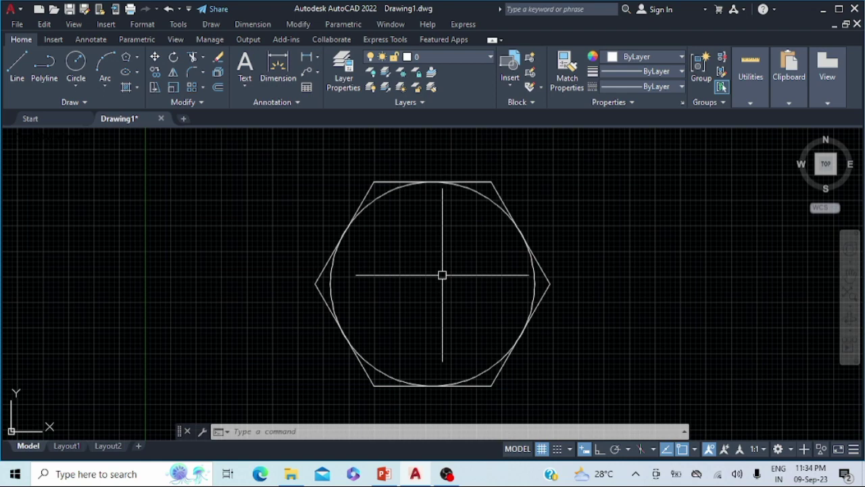
{"action": "left_click", "coordinate": [196, 59]}
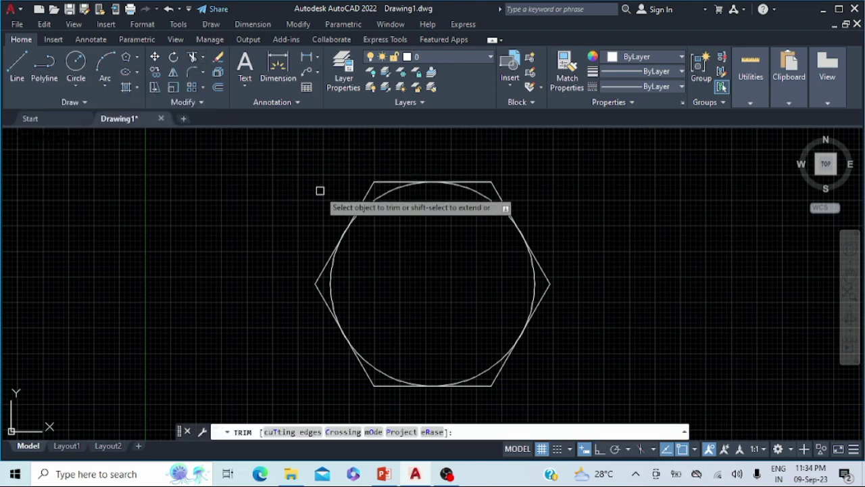
{"action": "left_click", "coordinate": [375, 199]}
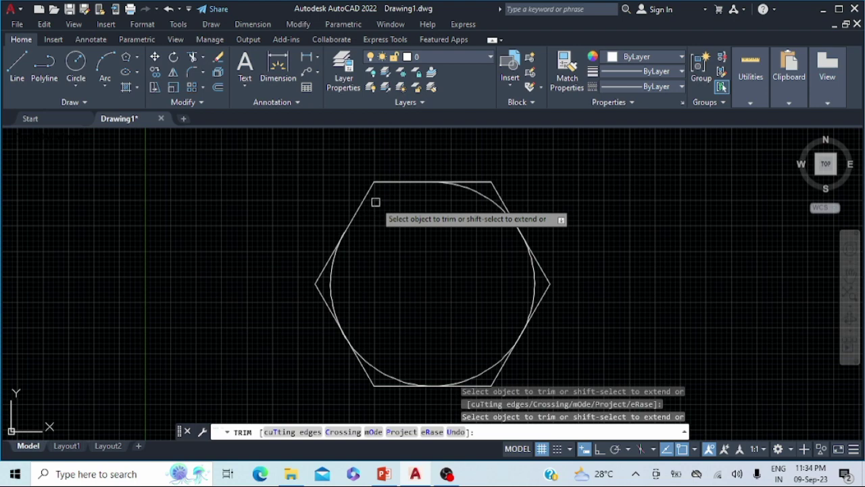
{"action": "left_click", "coordinate": [485, 189]}
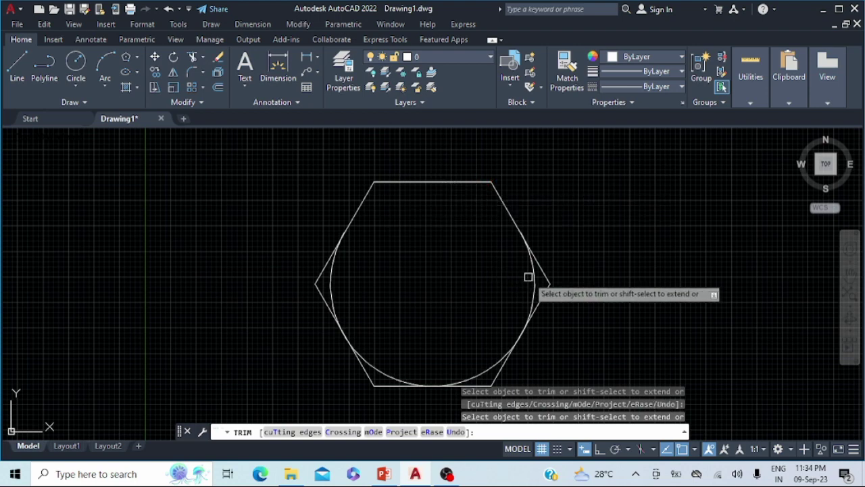
{"action": "left_click", "coordinate": [530, 277]}
{"action": "left_click", "coordinate": [476, 378]}
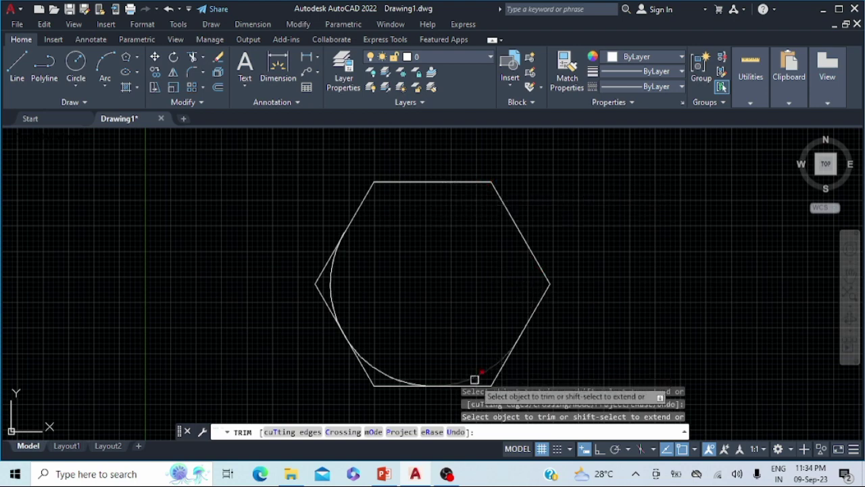
{"action": "left_click", "coordinate": [390, 371]}
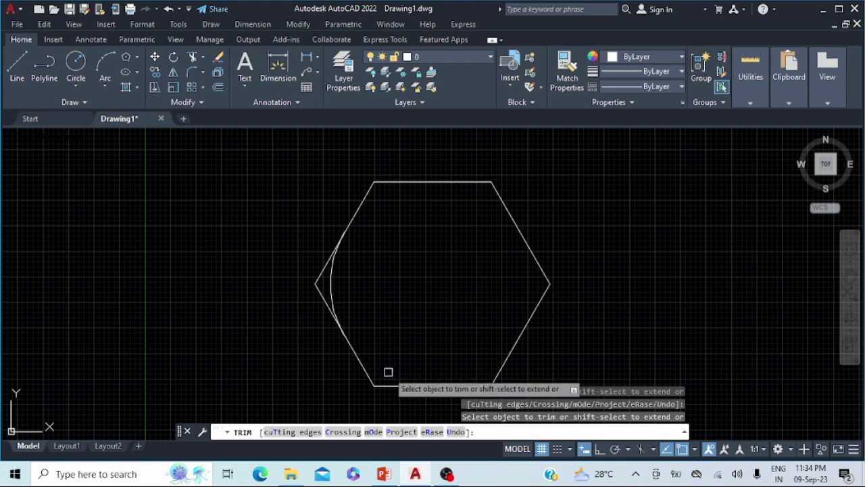
{"action": "left_click", "coordinate": [334, 283]}
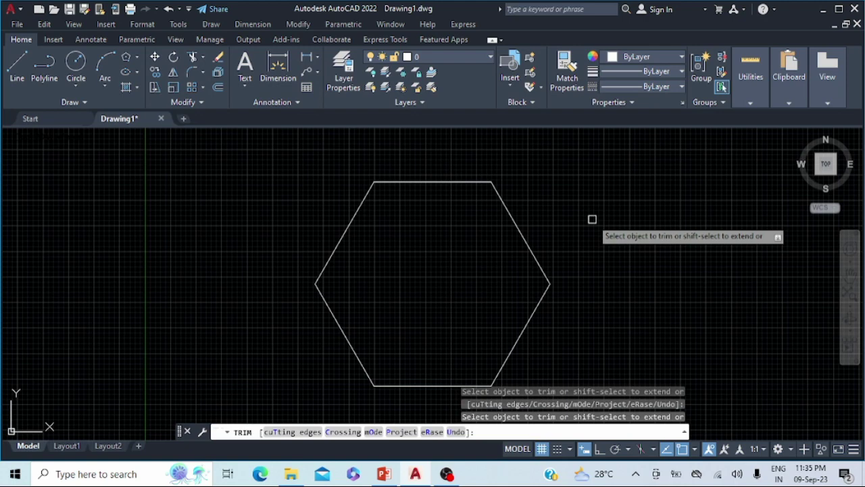
- End the trimming and erase the remaining hexagon from the drawing
{"action": "left_click", "coordinate": [137, 58]}
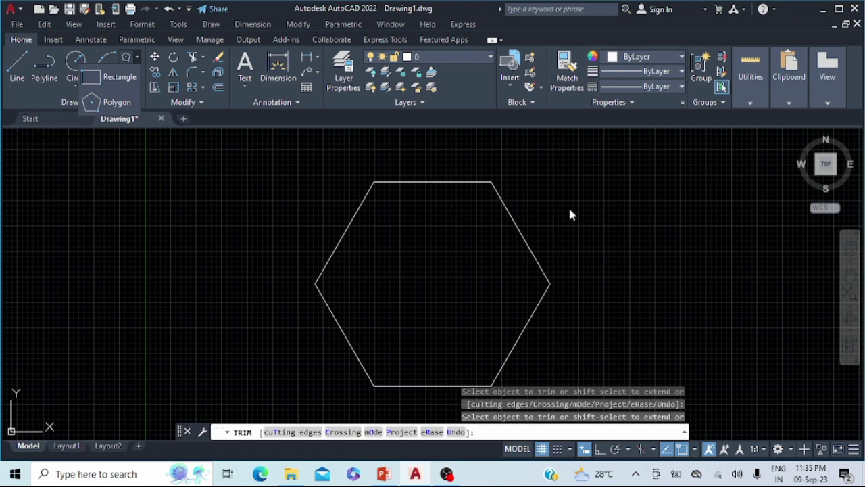
{"action": "key", "text": "Escape"}
{"action": "key", "text": "Escape"}
{"action": "key", "text": "ctrl+a"}
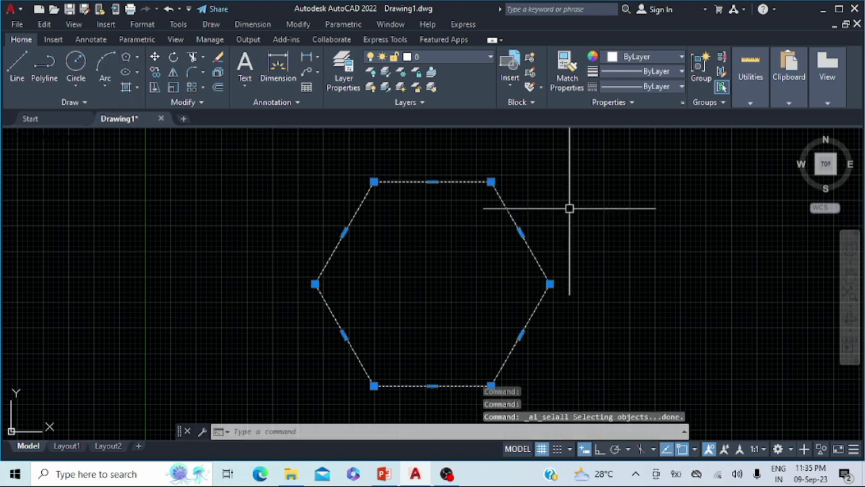
{"action": "key", "text": "Delete"}
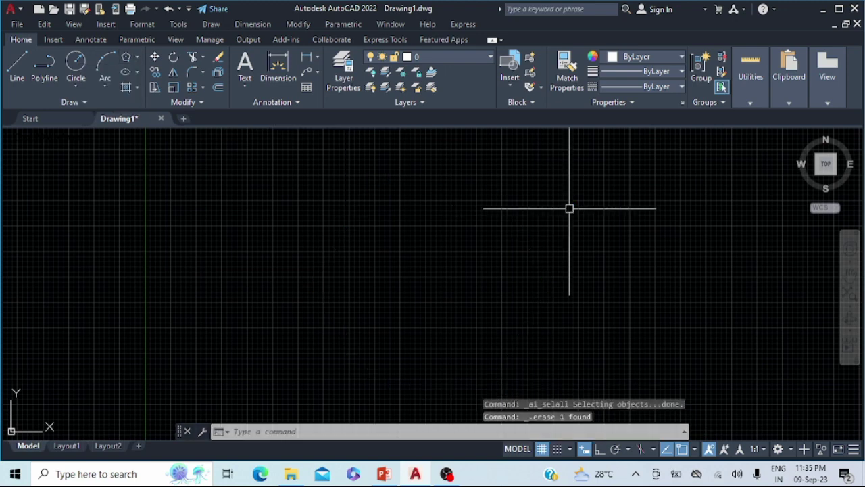
- Draw an 8-sided polygon by its edge in the empty drawing area, with an edge length of 5 at an angle of 0°
{"action": "left_click", "coordinate": [137, 56]}
{"action": "left_click", "coordinate": [131, 101]}
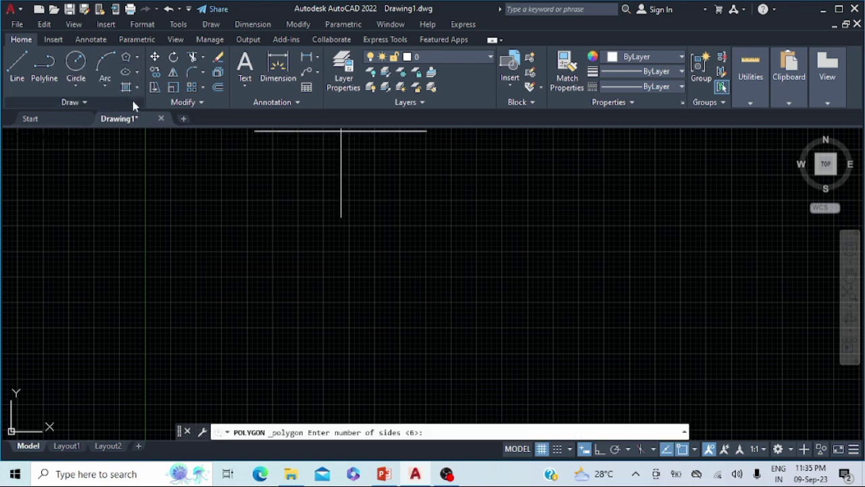
{"action": "type", "text": "8"}
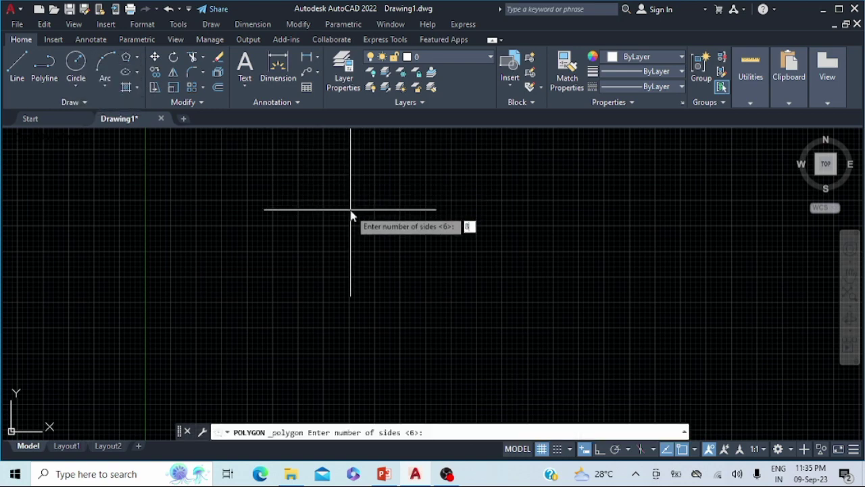
{"action": "key", "text": "Return"}
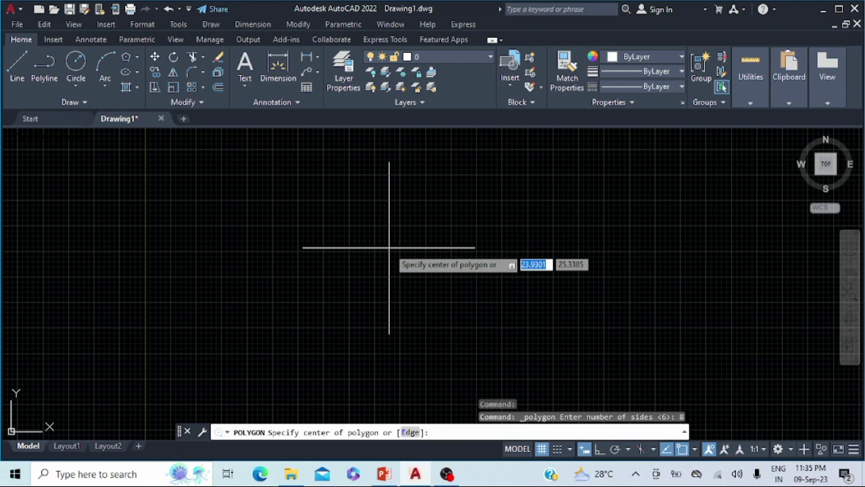
{"action": "left_click", "coordinate": [410, 433]}
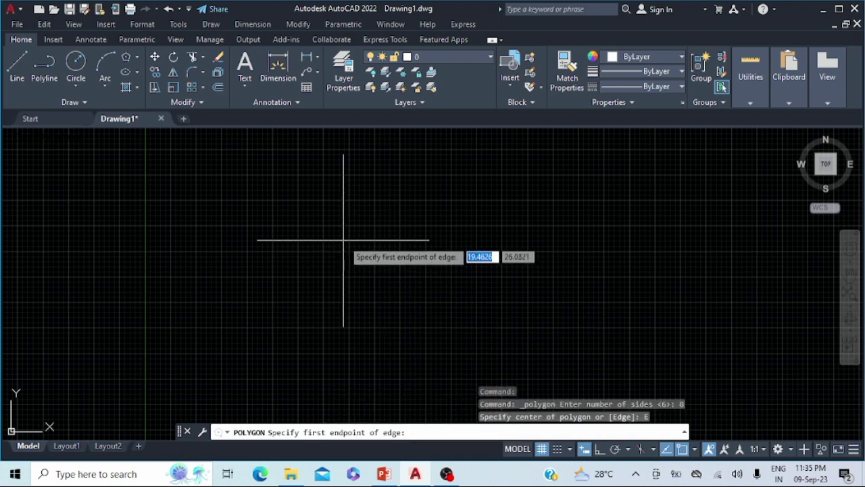
{"action": "left_click", "coordinate": [358, 305]}
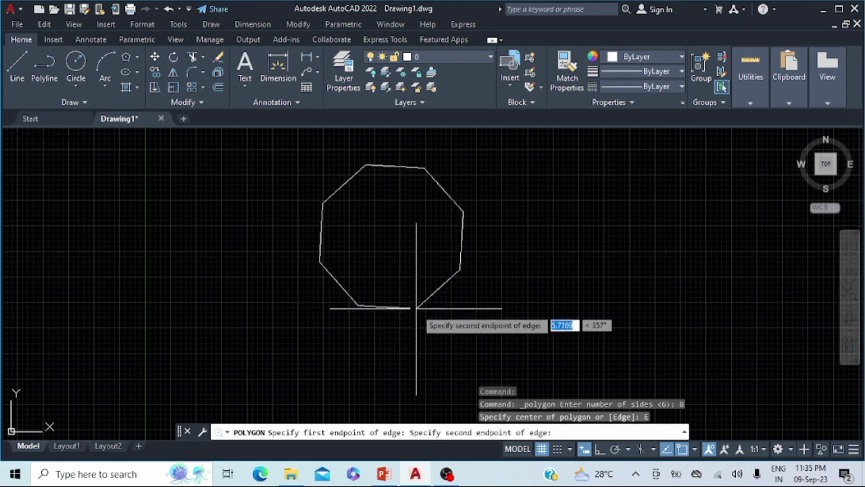
{"action": "type", "text": "5"}
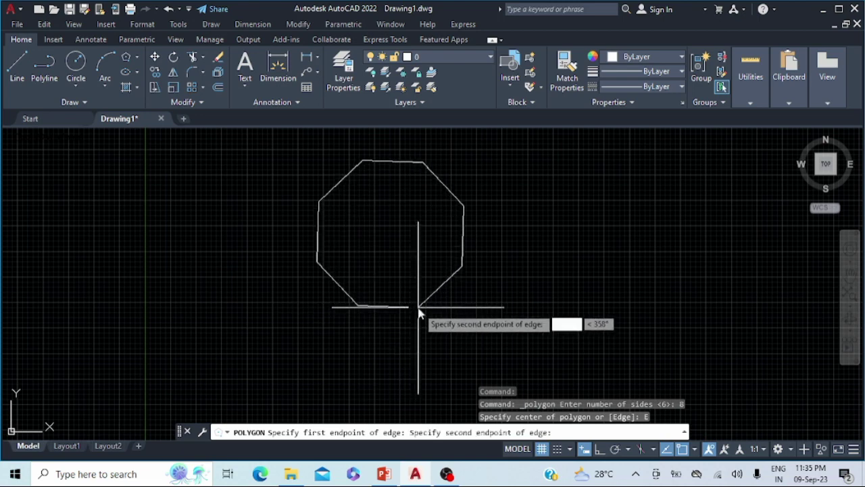
{"action": "key", "text": "Tab"}
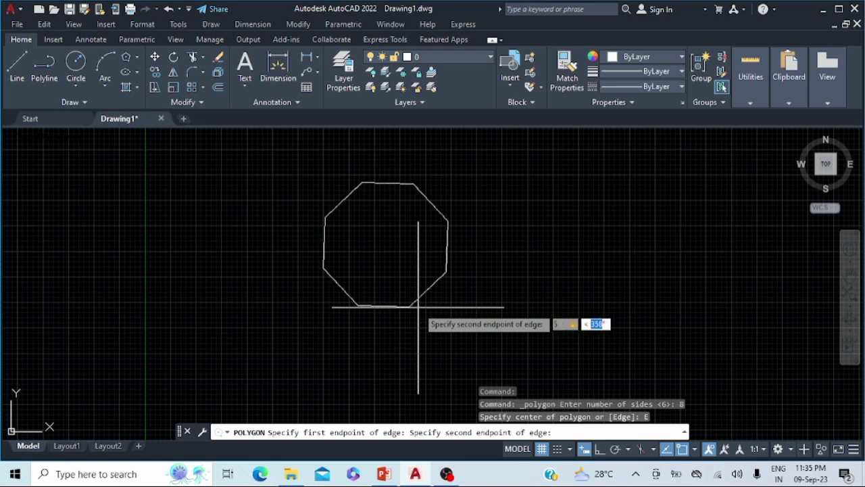
{"action": "type", "text": "0"}
{"action": "key", "text": "Return"}
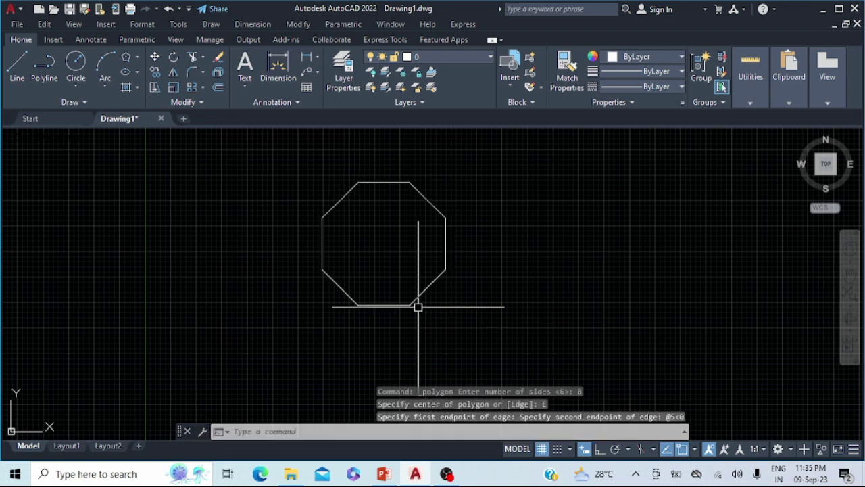
{"action": "left_click", "coordinate": [826, 169]}
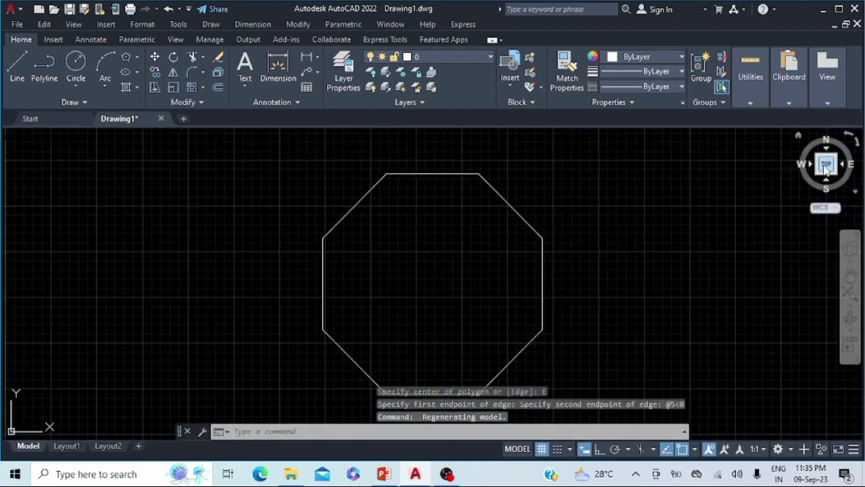
{"action": "key", "text": "Escape"}
{"action": "key", "text": "Escape"}
{"action": "key", "text": "Escape"}
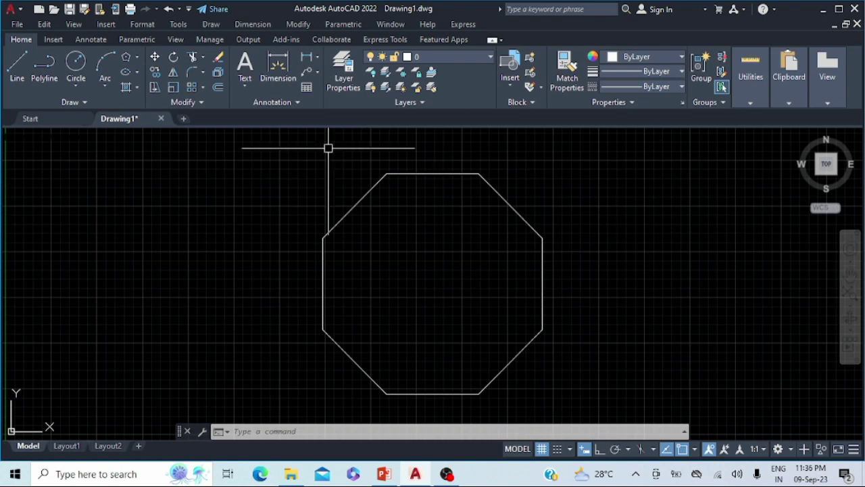
{"action": "left_click", "coordinate": [137, 58]}
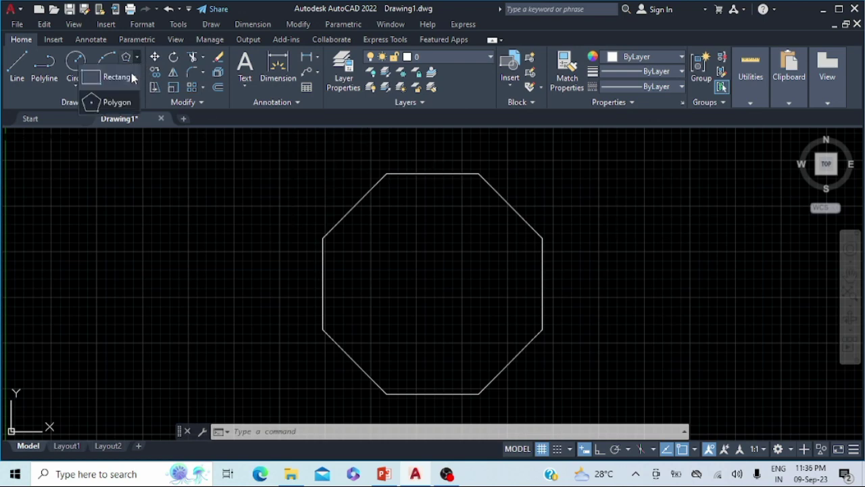
{"action": "left_click", "coordinate": [245, 200]}
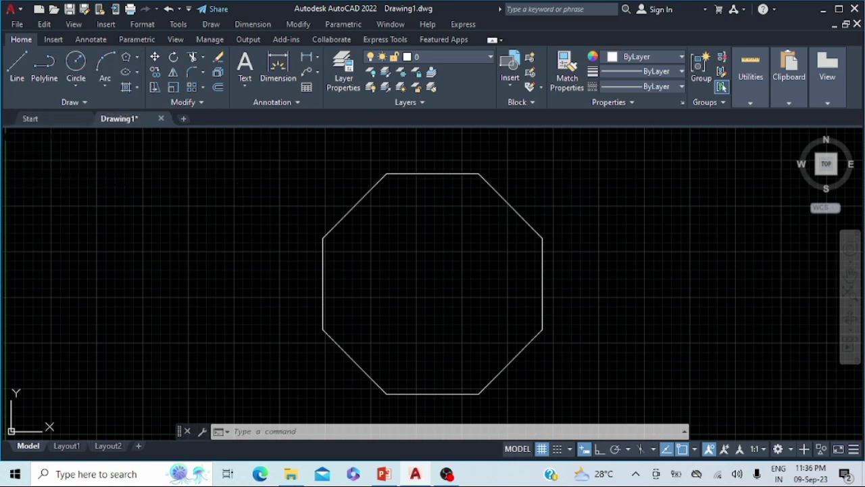